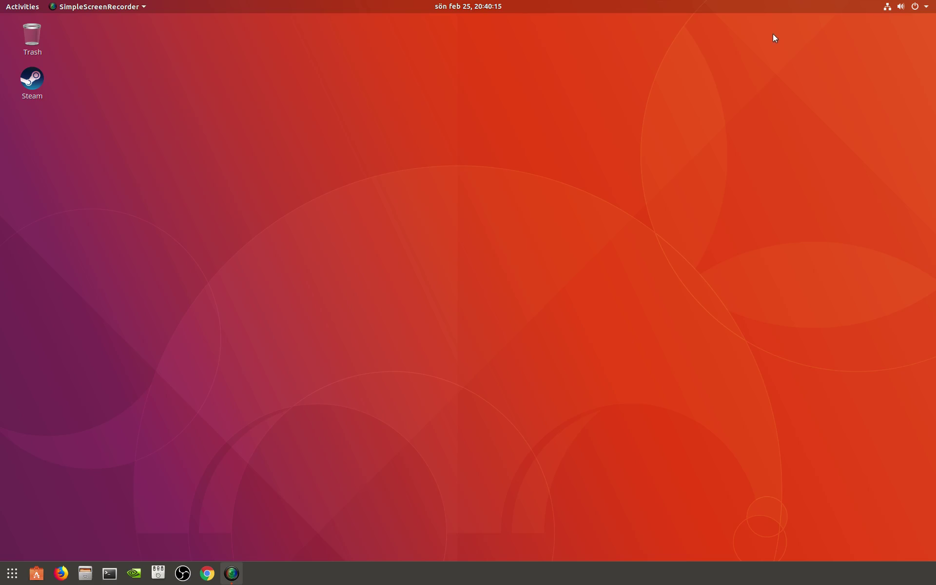
# Open the system's Displays settings and view the options for the Hewlett Packard 24" display.
pyautogui.click(899, 10)
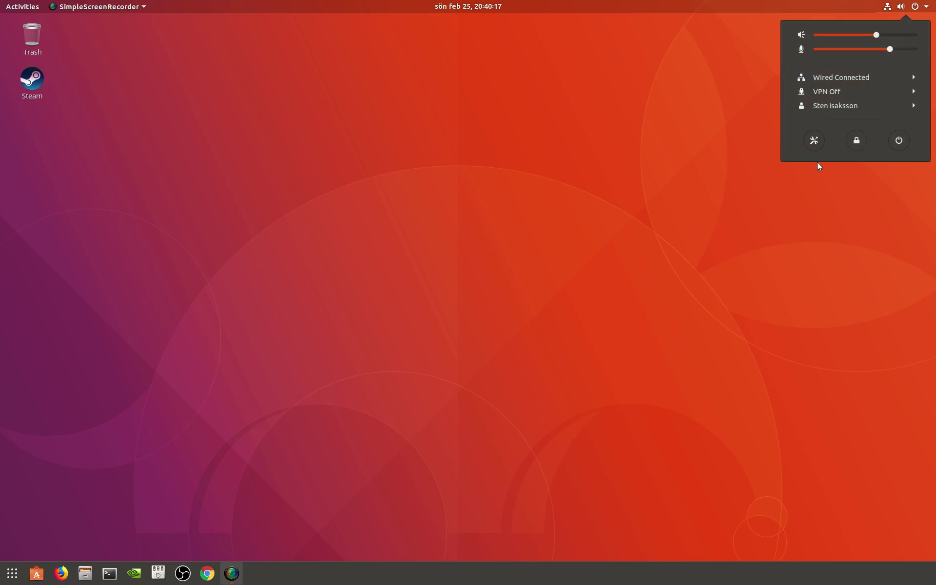
pyautogui.click(814, 141)
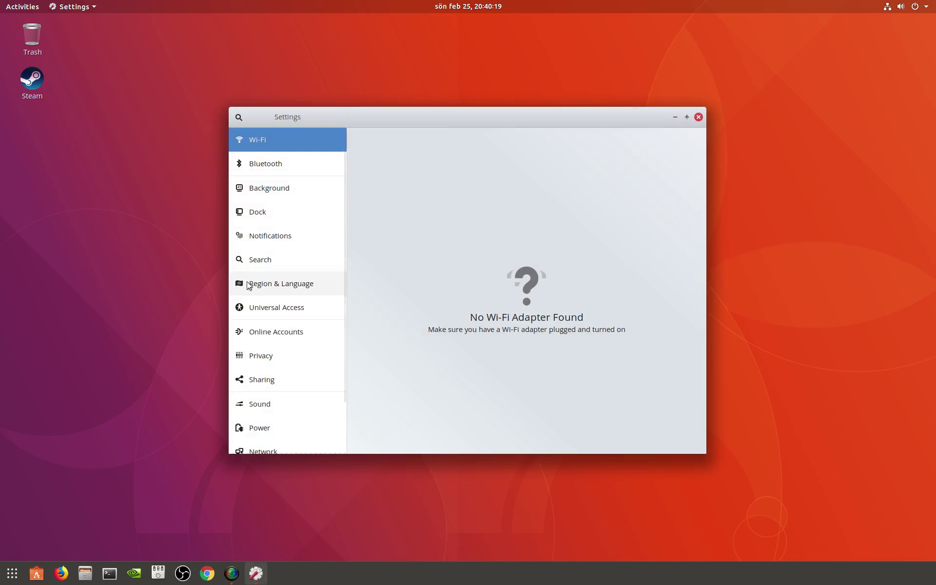
pyautogui.scroll(-2, 283, 394)
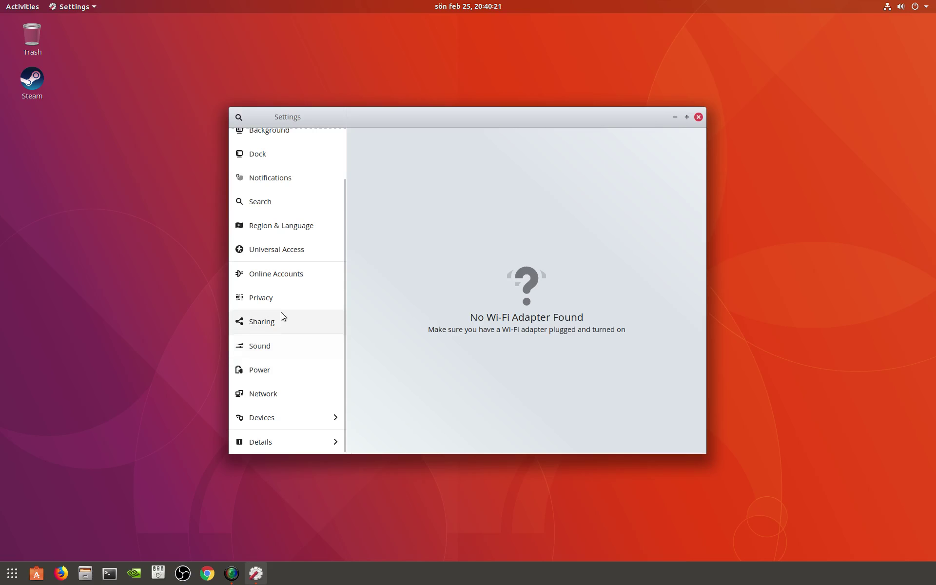
pyautogui.click(281, 417)
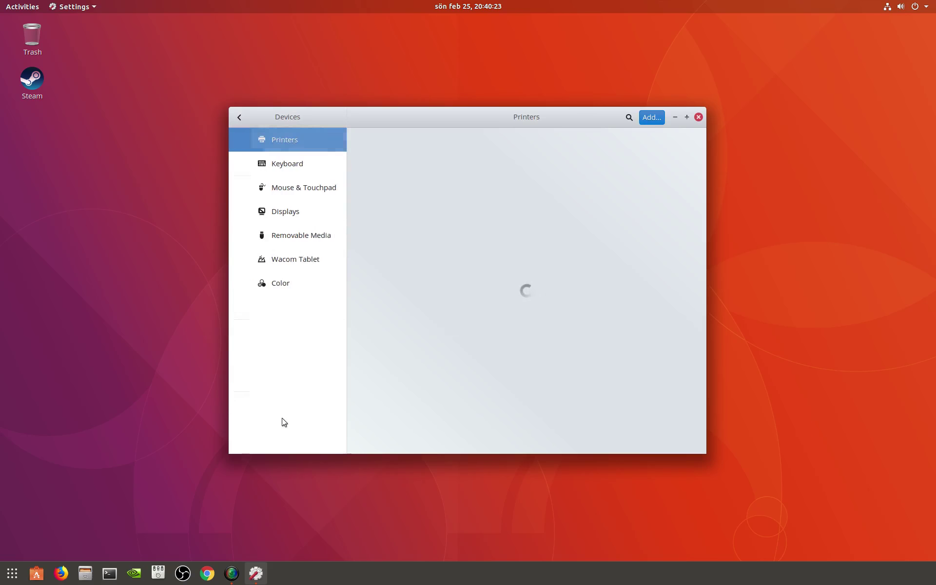
pyautogui.click(305, 214)
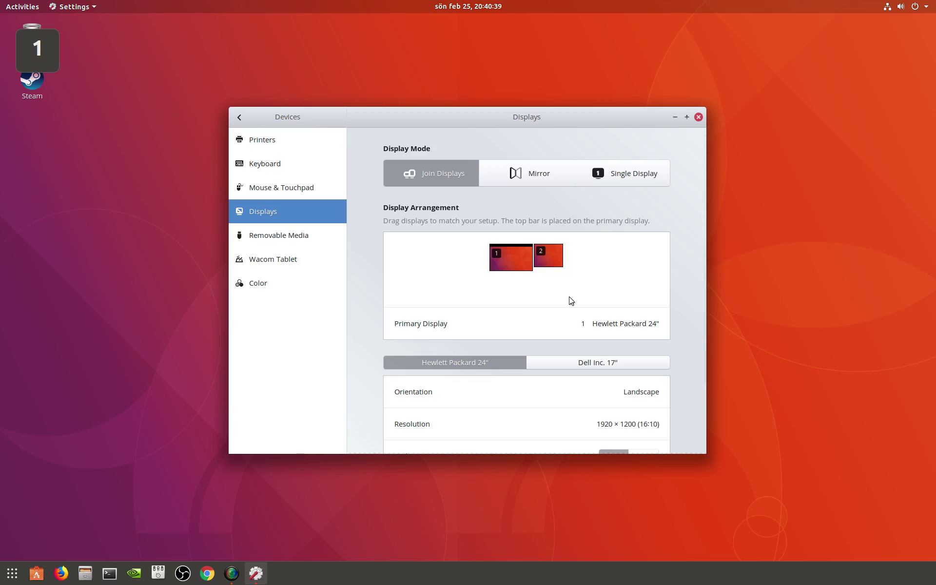
pyautogui.scroll(-3, 571, 300)
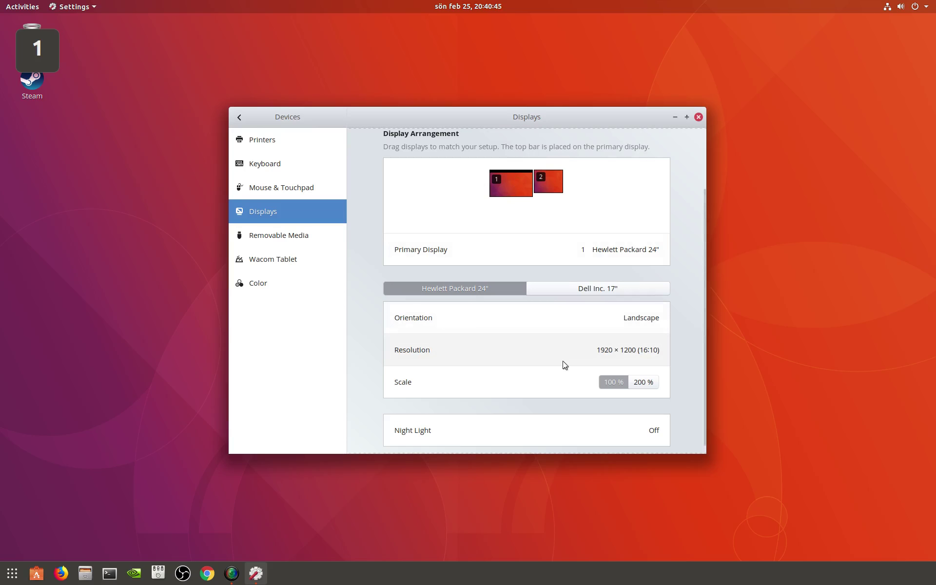
# Review the resolutions offered for the Hewlett Packard 24" display, and close the system settings with the resolution left as it is.
pyautogui.click(629, 354)
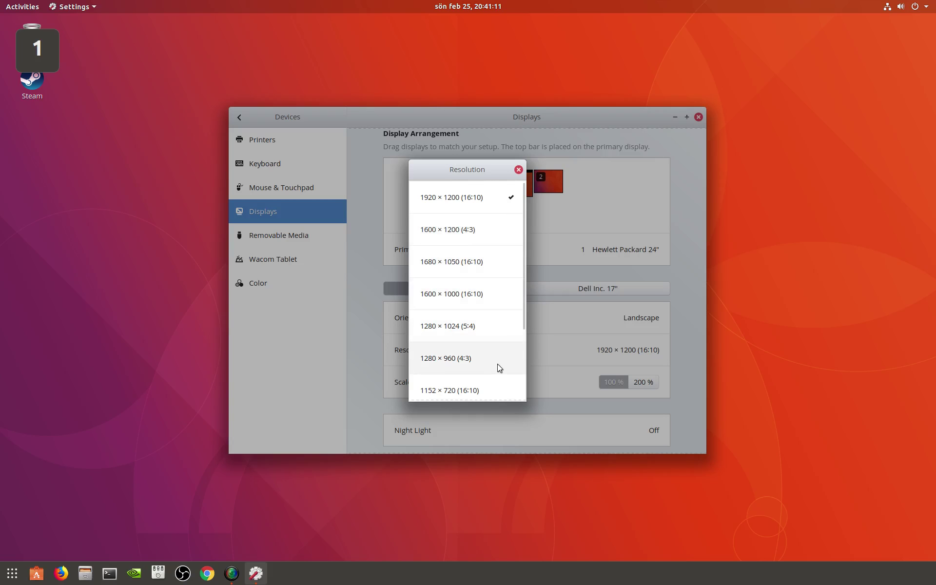
pyautogui.scroll(-3, 498, 366)
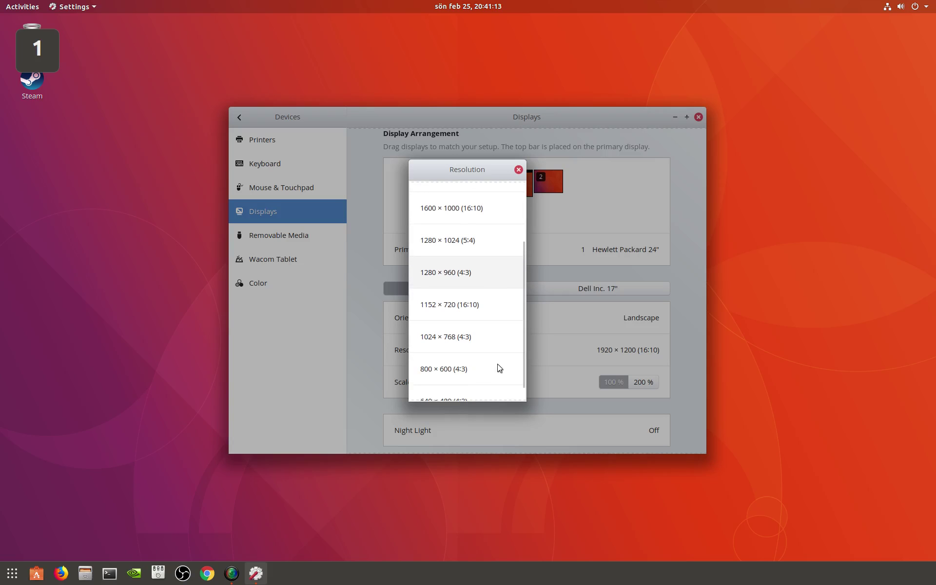
pyautogui.scroll(-1, 498, 364)
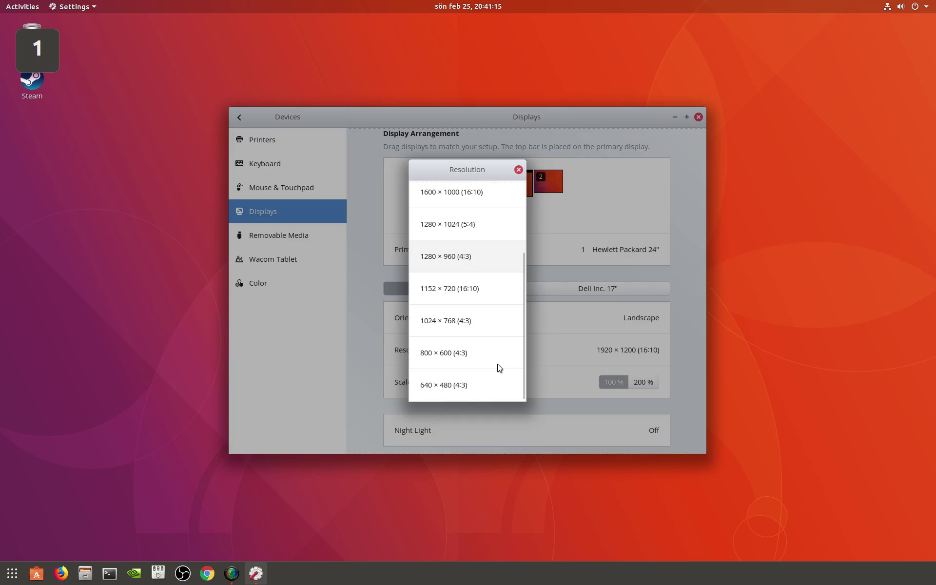
pyautogui.scroll(4, 497, 364)
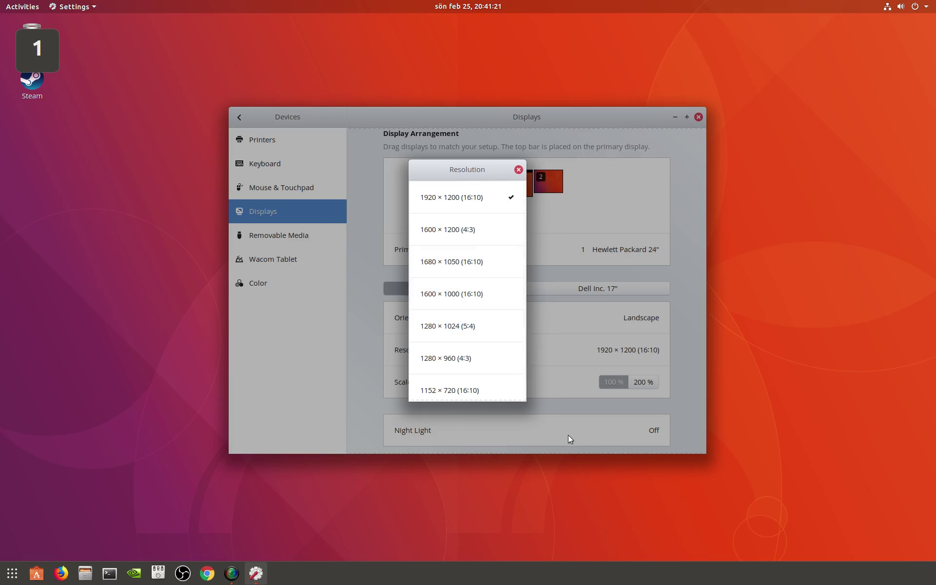
pyautogui.click(519, 169)
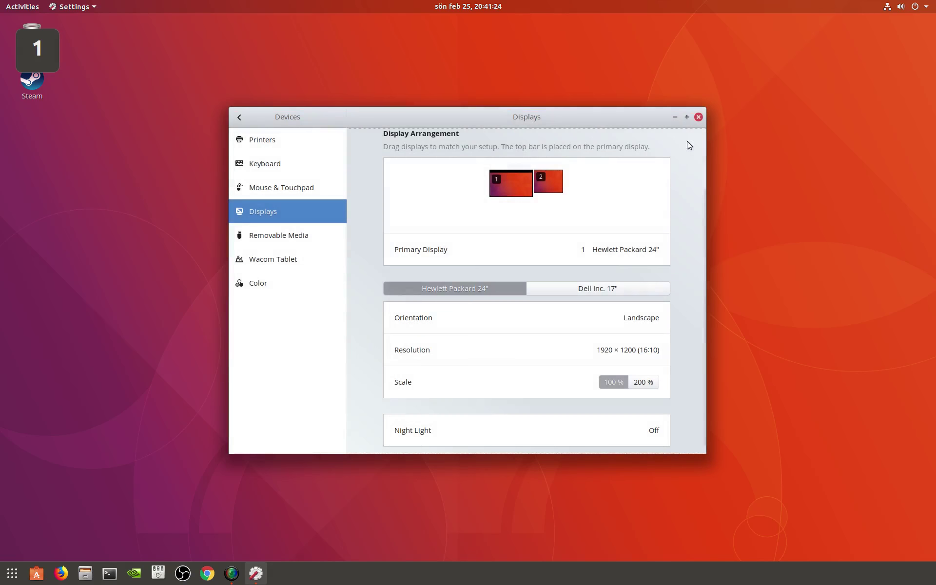
pyautogui.click(699, 117)
# Switch to NVIDIA X Server Settings, review the HP LP2465's resolution choices in X Server Display Configuration, and show the advanced display options.
pyautogui.click(133, 573)
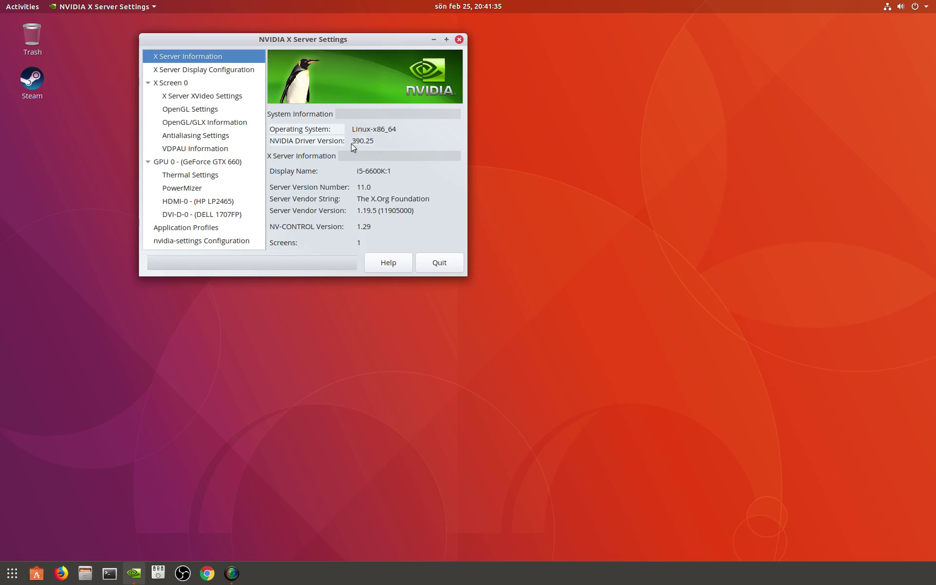
pyautogui.click(220, 71)
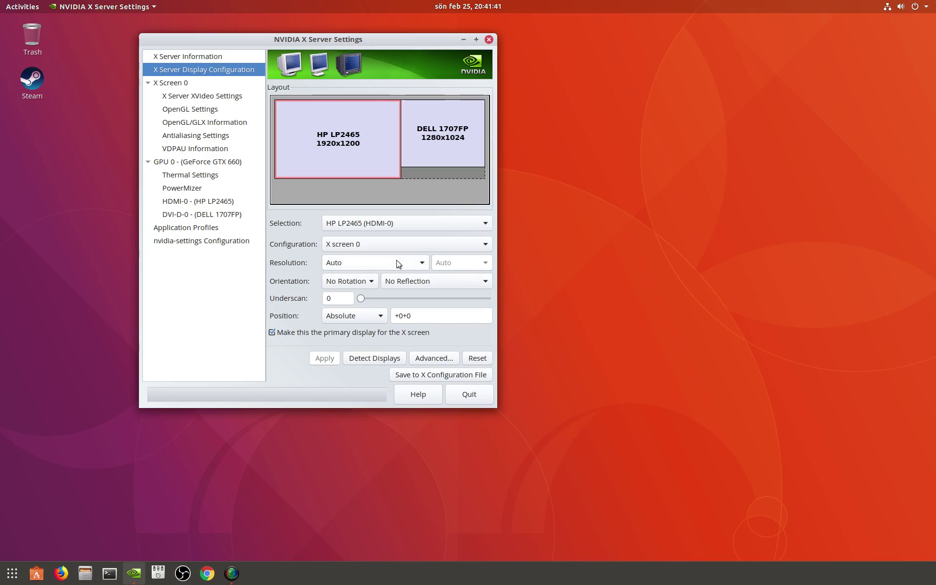
pyautogui.click(357, 264)
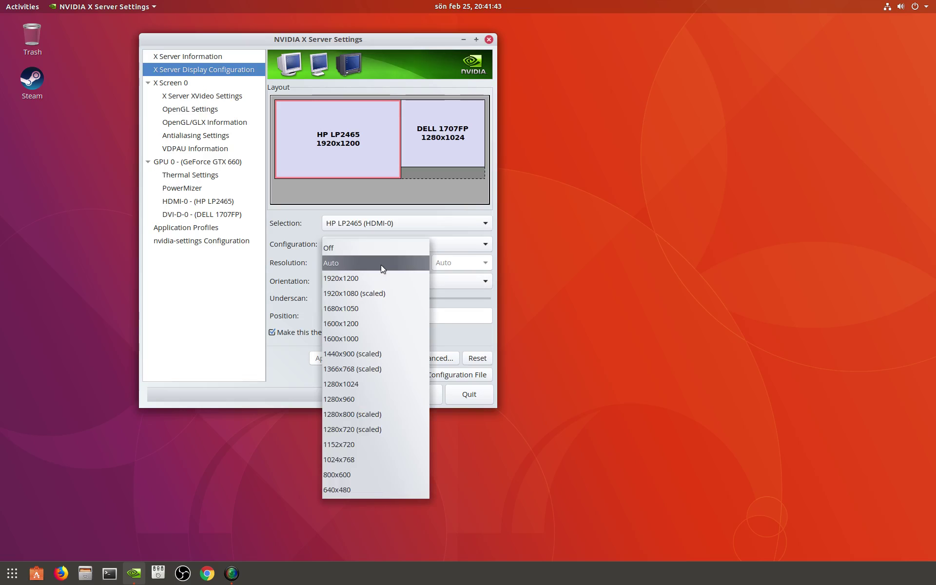
pyautogui.click(490, 312)
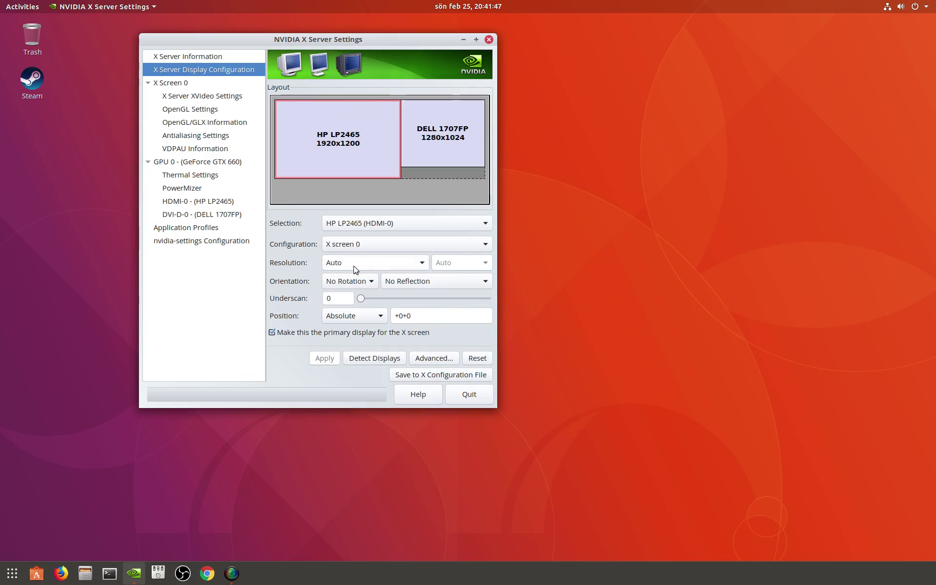
pyautogui.click(369, 265)
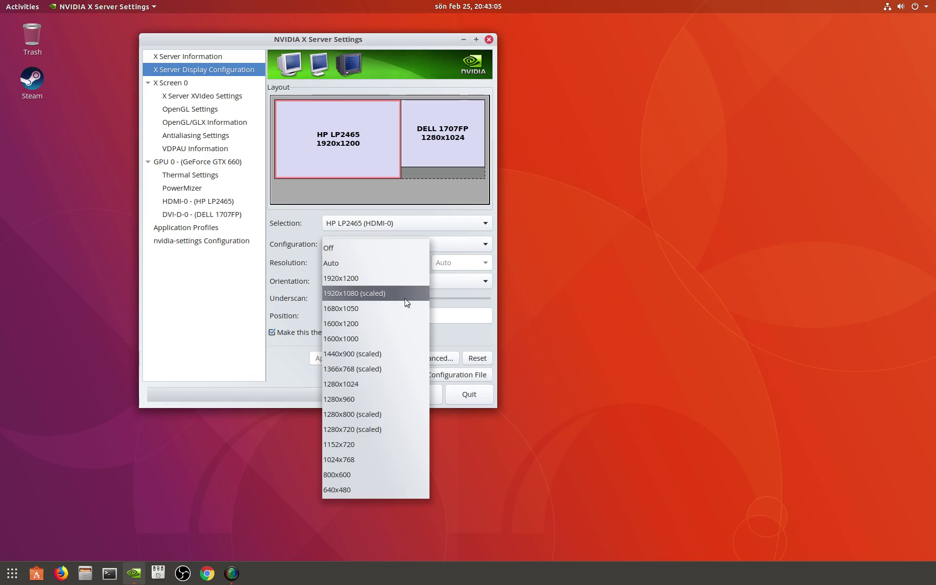
pyautogui.click(456, 335)
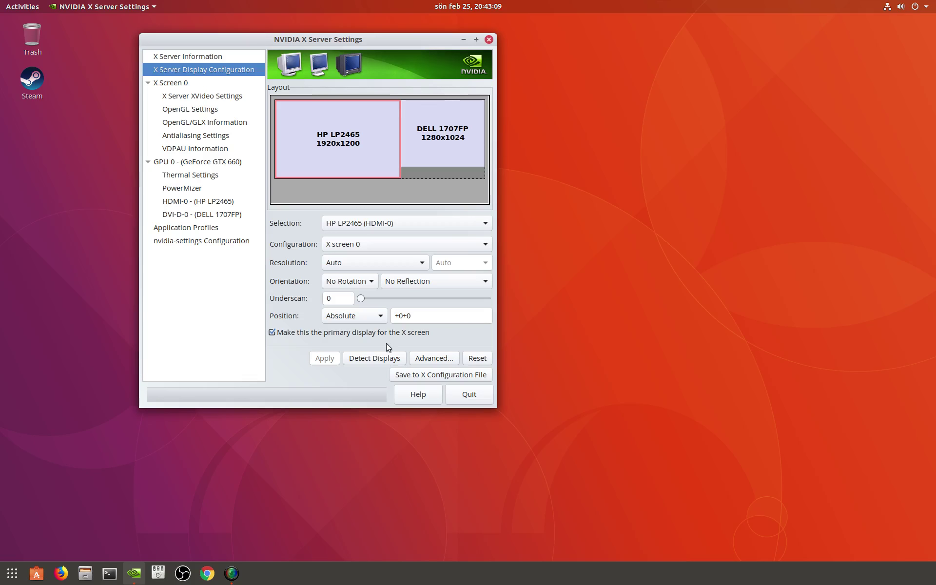
pyautogui.click(429, 358)
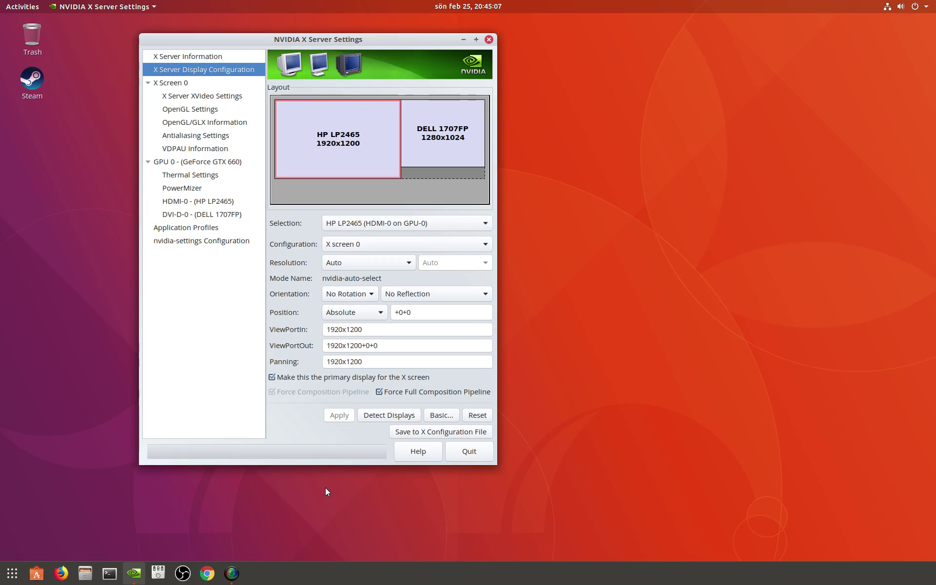
# Open Software & Updates, check the graphics-drivers PPA source and the available additional NVIDIA drivers, and close it.
pyautogui.press('super')
pyautogui.write('up')
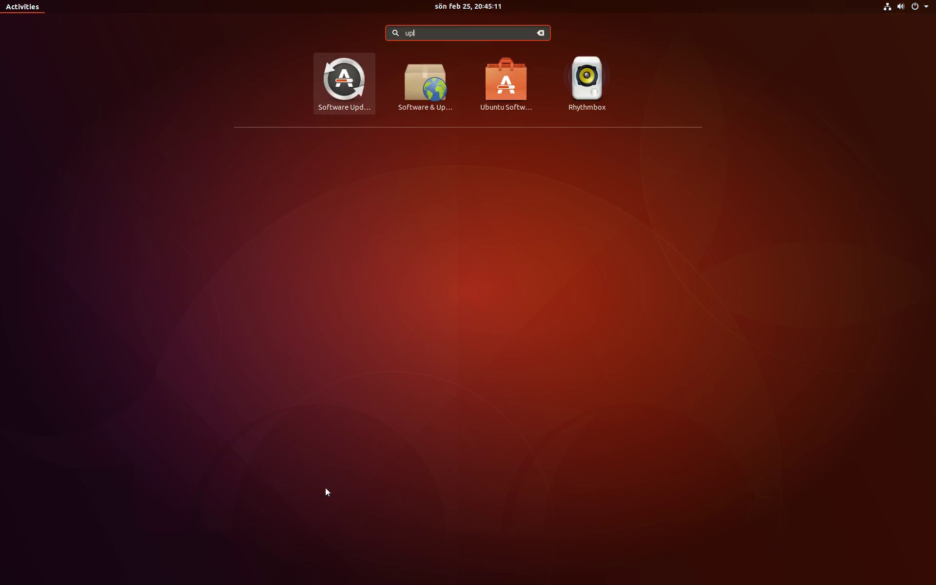
pyautogui.press('Right')
pyautogui.press('Return')
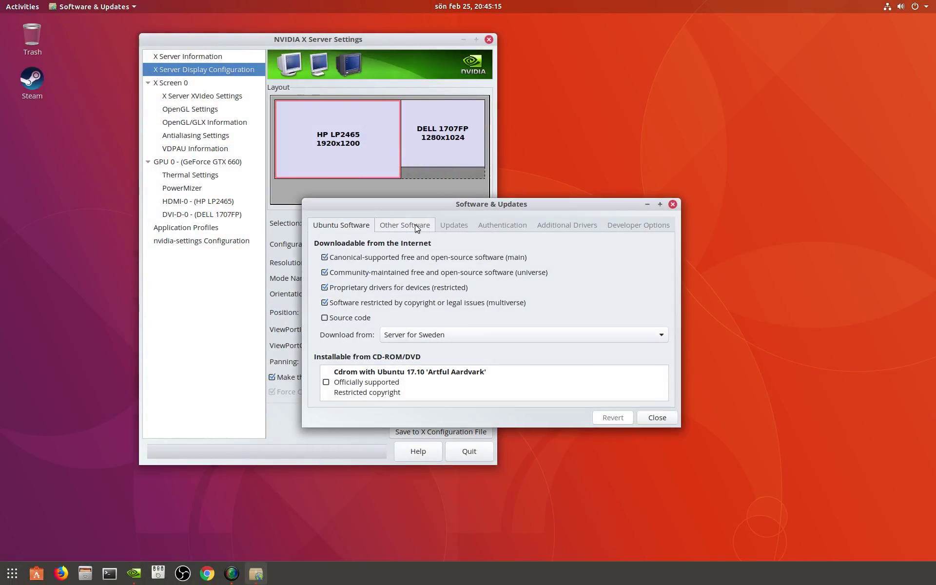
pyautogui.click(414, 225)
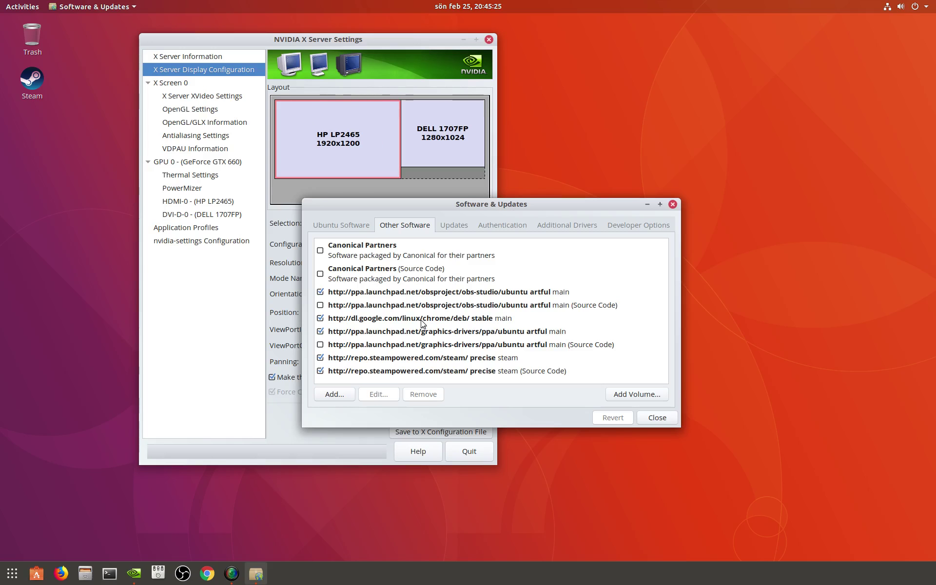
pyautogui.click(453, 332)
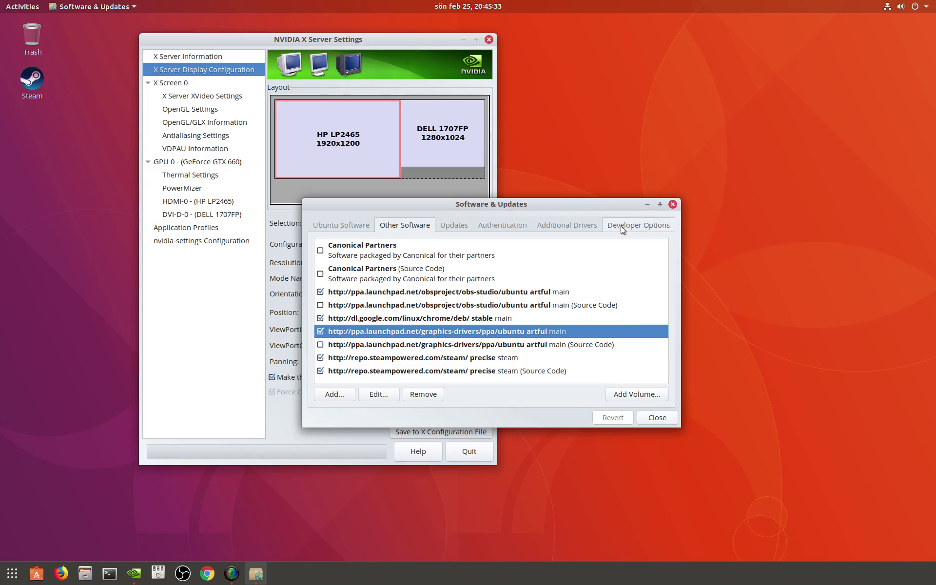
pyautogui.click(589, 226)
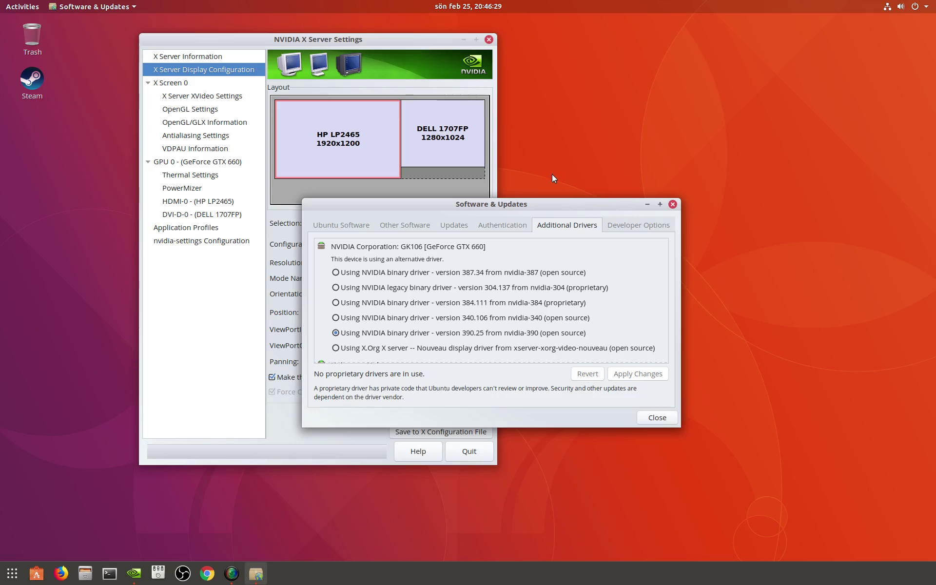
pyautogui.click(664, 419)
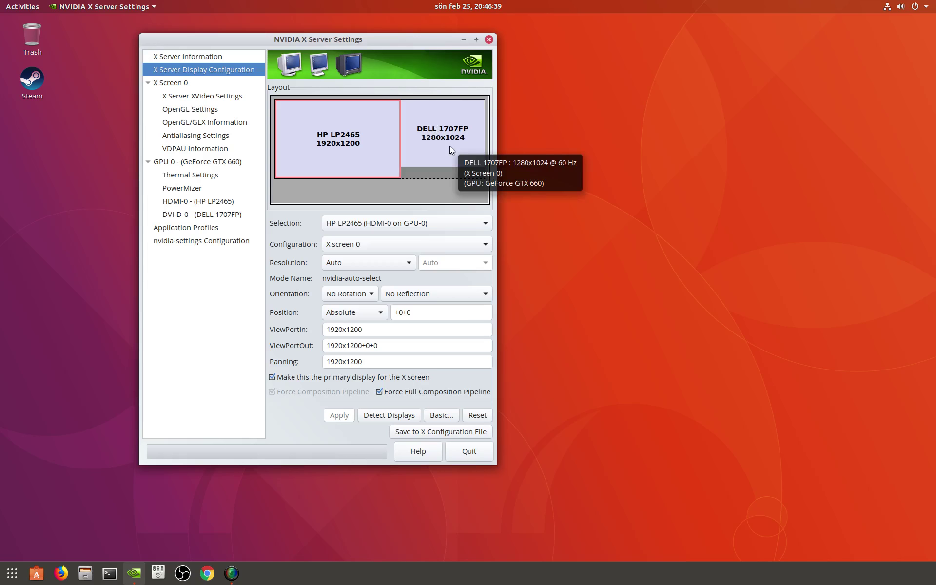
# Align the DELL 1707FP with the HP LP2465's lower edge at position +1920+176 in the layout, apply it and keep the settings.
pyautogui.moveTo(449, 145); pyautogui.dragTo(450, 156)
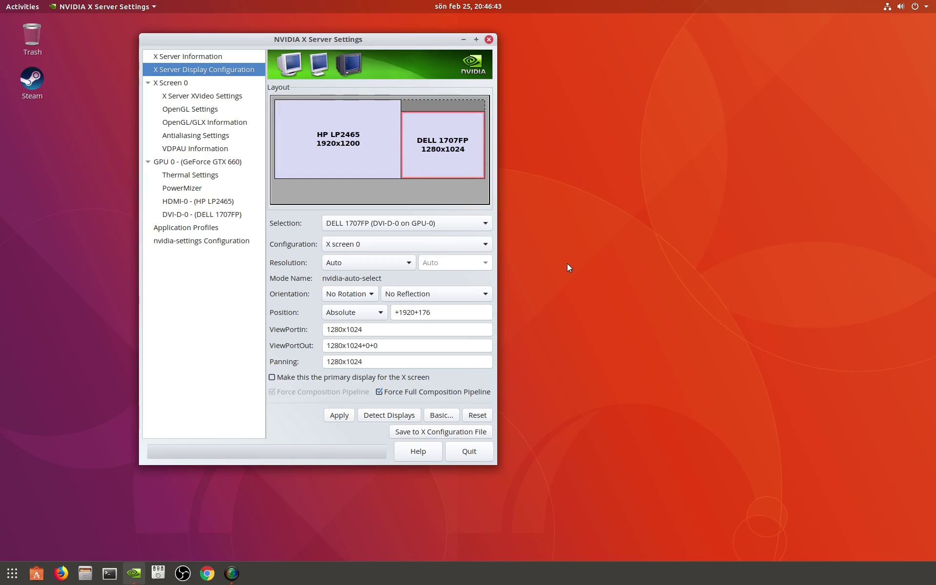
pyautogui.click(338, 416)
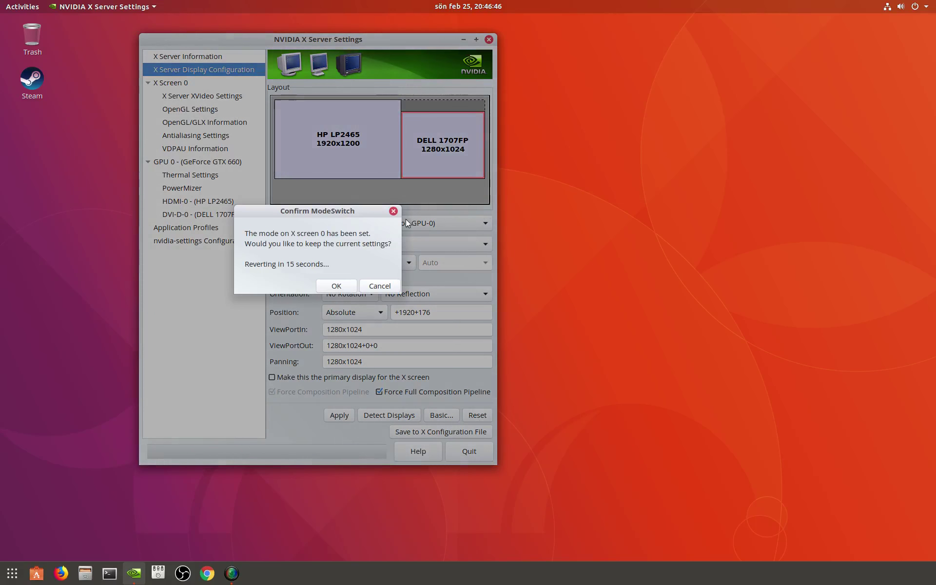
pyautogui.click(337, 286)
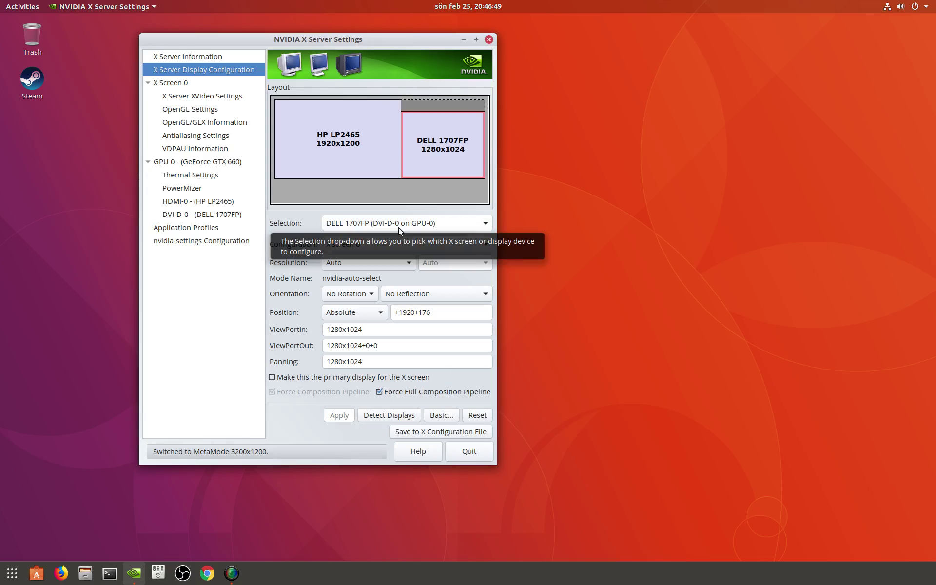
# Move the DELL 1707FP up to position +1920+0 in the layout, and quit NVIDIA X Server Settings without applying.
pyautogui.moveTo(443, 125); pyautogui.dragTo(444, 111)
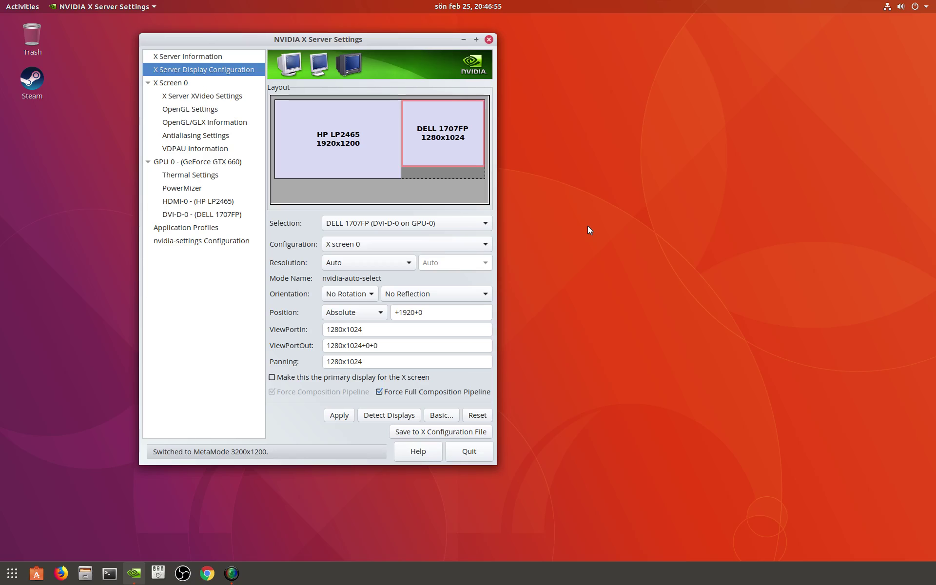
pyautogui.click(480, 457)
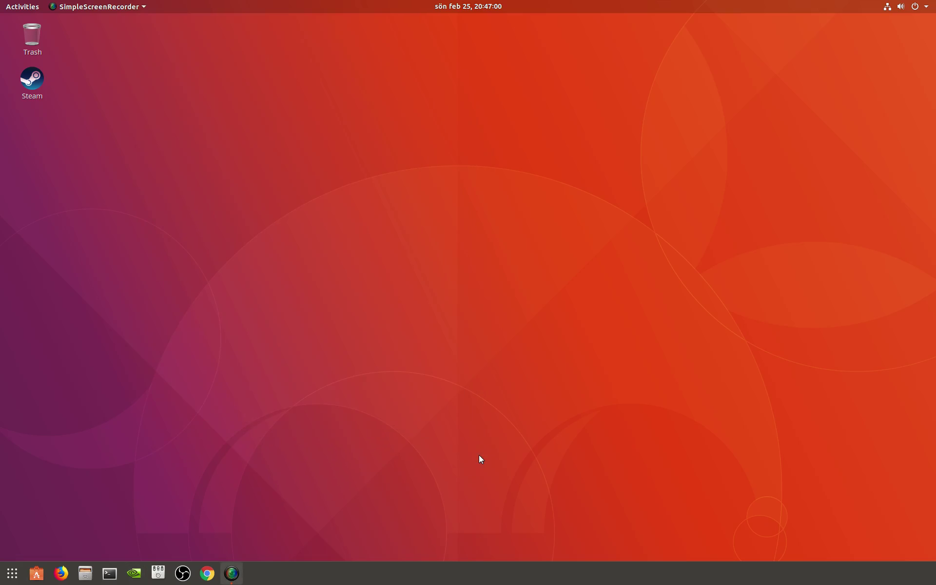
# Check the Ubuntu version and hardware details on the system settings' About page, and close the settings.
pyautogui.click(914, 8)
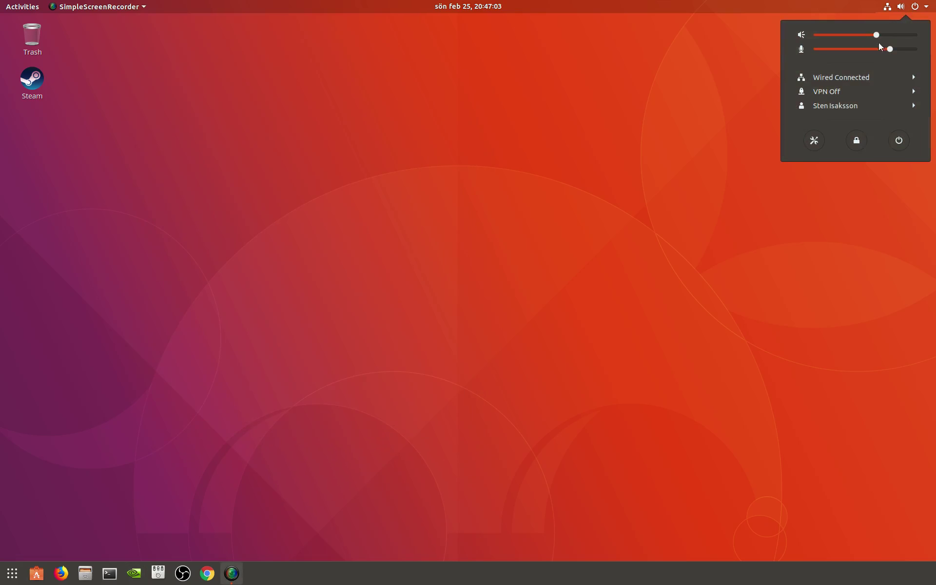
pyautogui.click(816, 151)
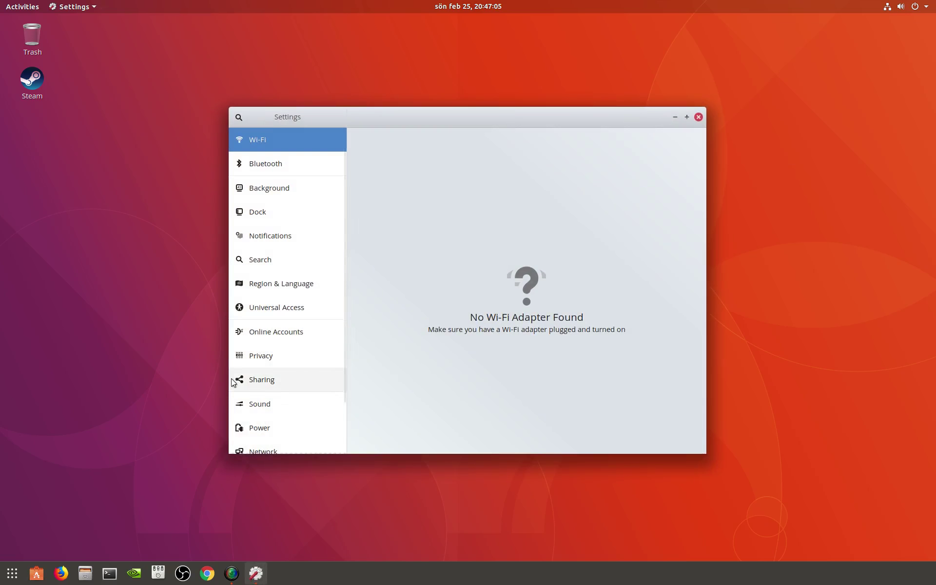
pyautogui.scroll(-3, 238, 380)
pyautogui.click(294, 441)
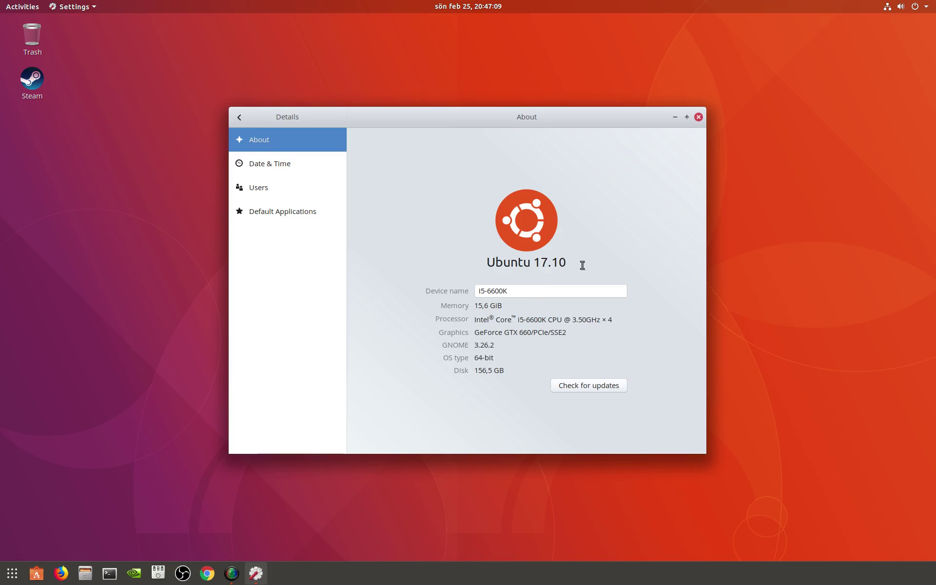
pyautogui.click(582, 265)
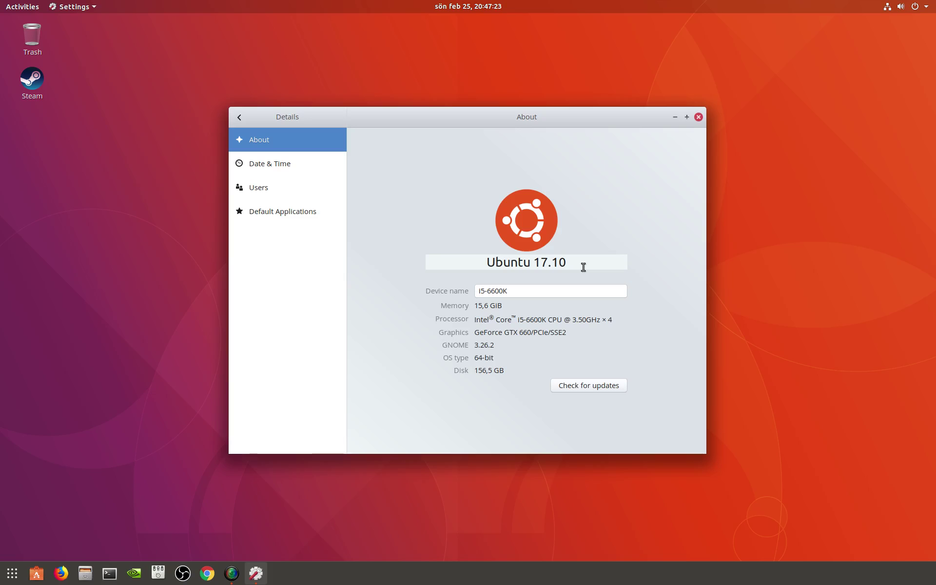
pyautogui.click(699, 117)
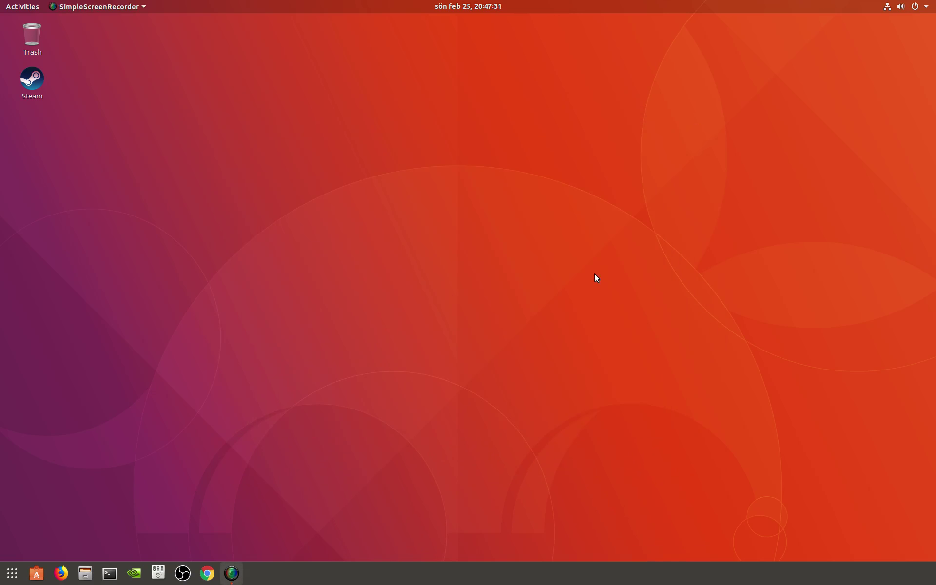